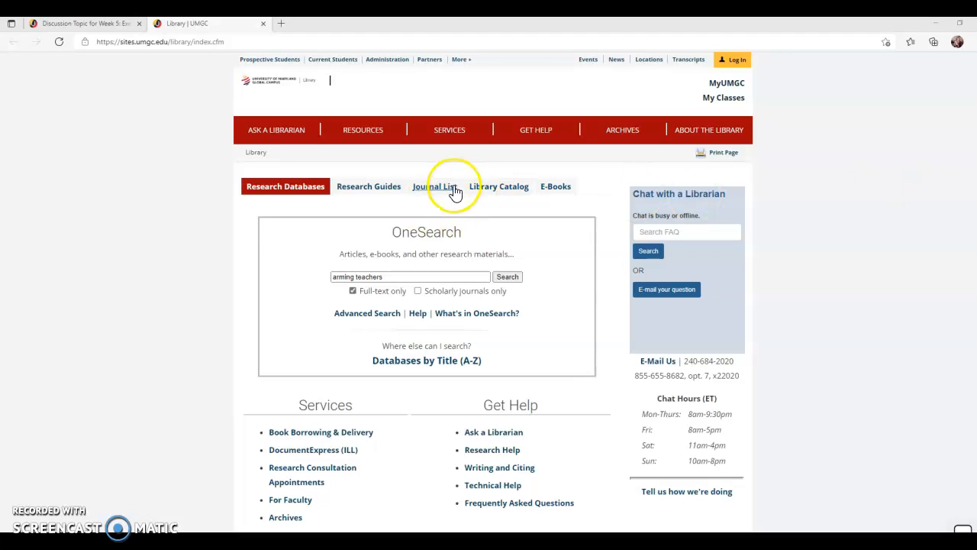
Run the "arming teachers" library search limited to scholarly journals only and look through the results.
click(418, 292)
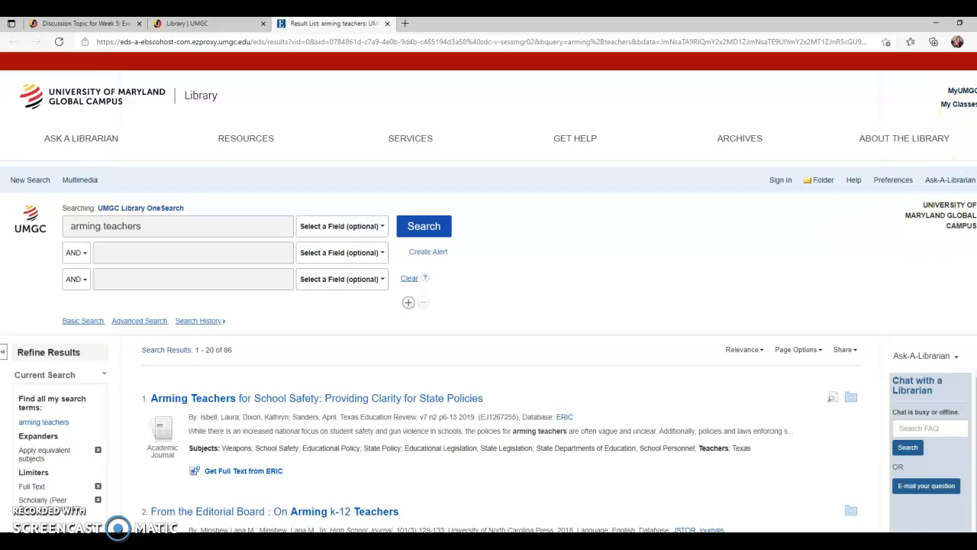
scroll(940, 112, down, 1)
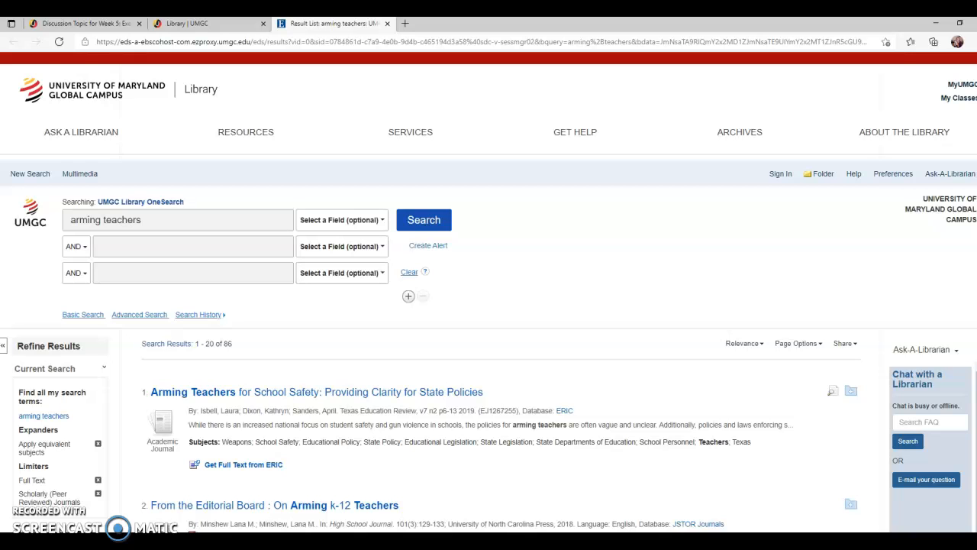
scroll(488, 294, down, 2)
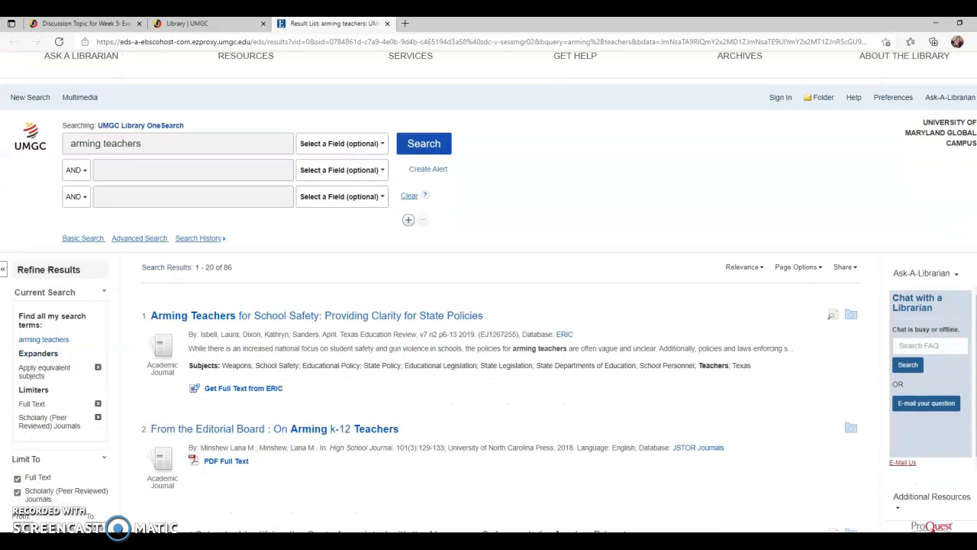
scroll(489, 294, down, 2)
scroll(488, 294, down, 1)
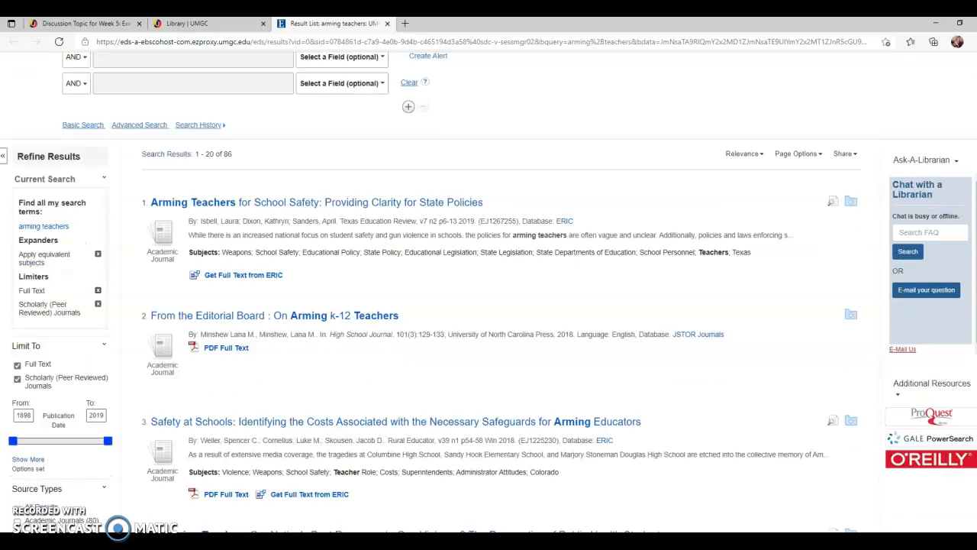
scroll(488, 294, up, 2)
scroll(489, 294, down, 4)
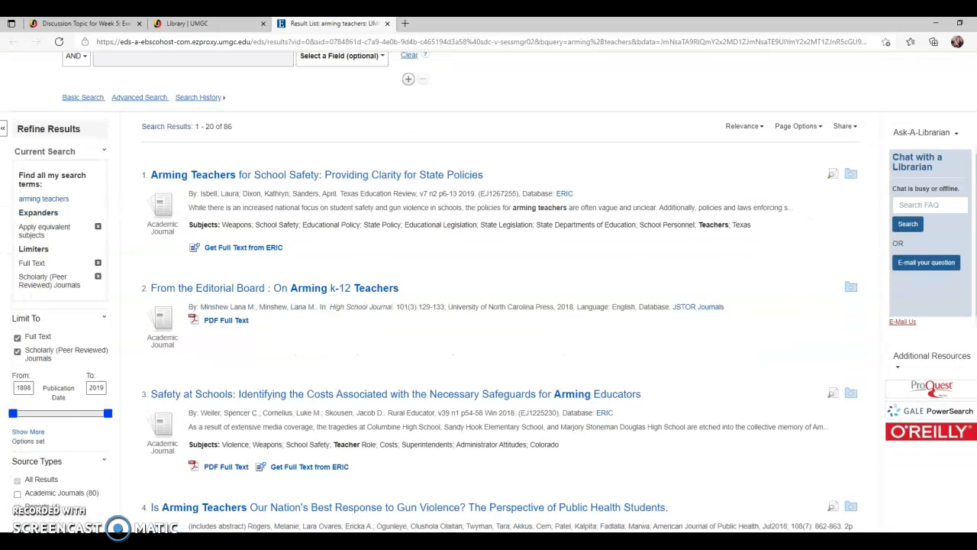
scroll(488, 294, down, 1)
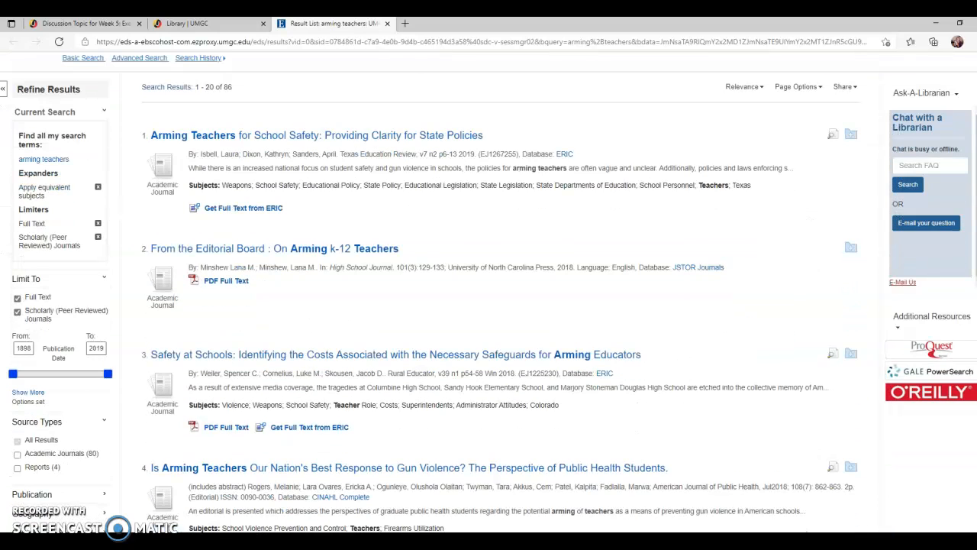
Limit the search results to publication dates from 2017 to 2021.
scroll(535, 244, up, 1)
drag(14, 382, 106, 388)
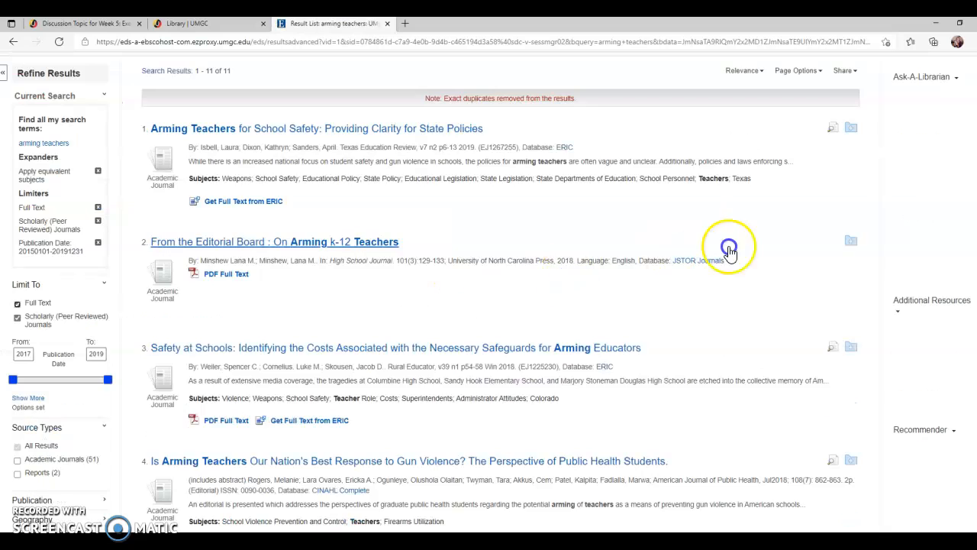
drag(90, 352, 109, 354)
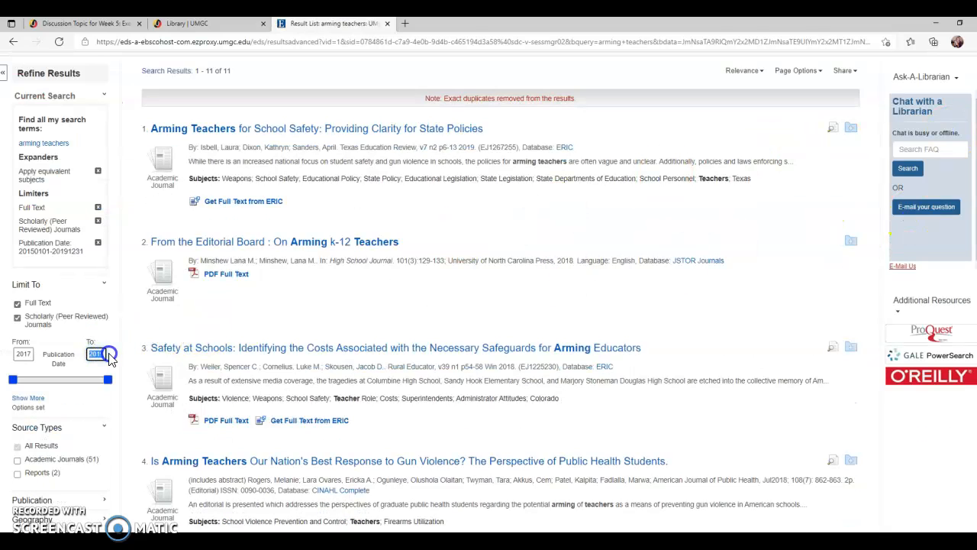
text(2021)
key(Return)
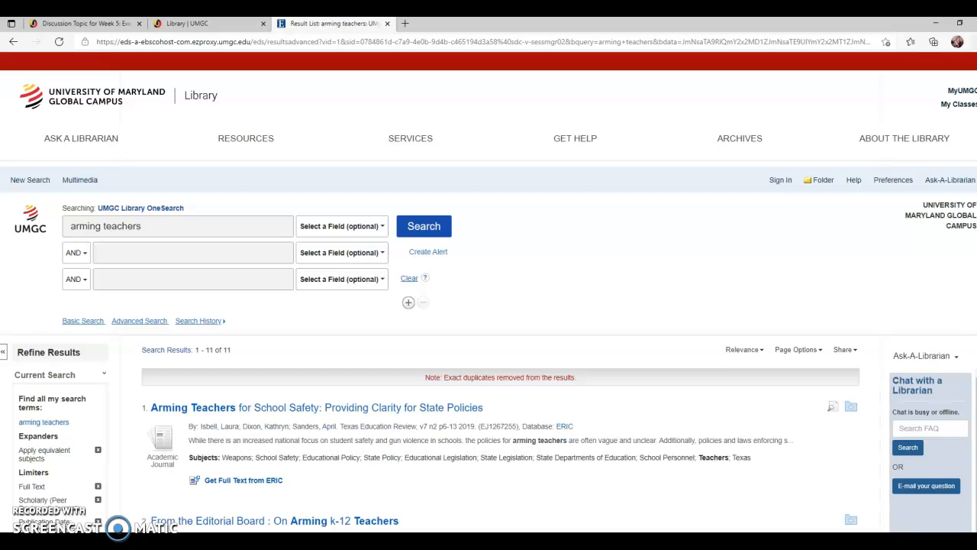
Open the record "Arming Teachers for School Safety: Providing Clarity for State Policies" and view its ERIC full-text page in a new tab.
scroll(263, 269, down, 3)
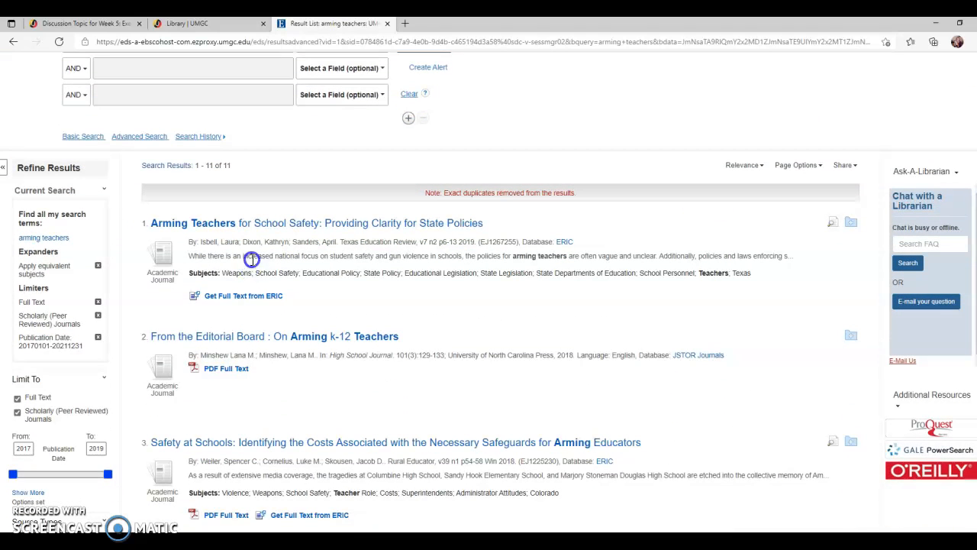
click(277, 227)
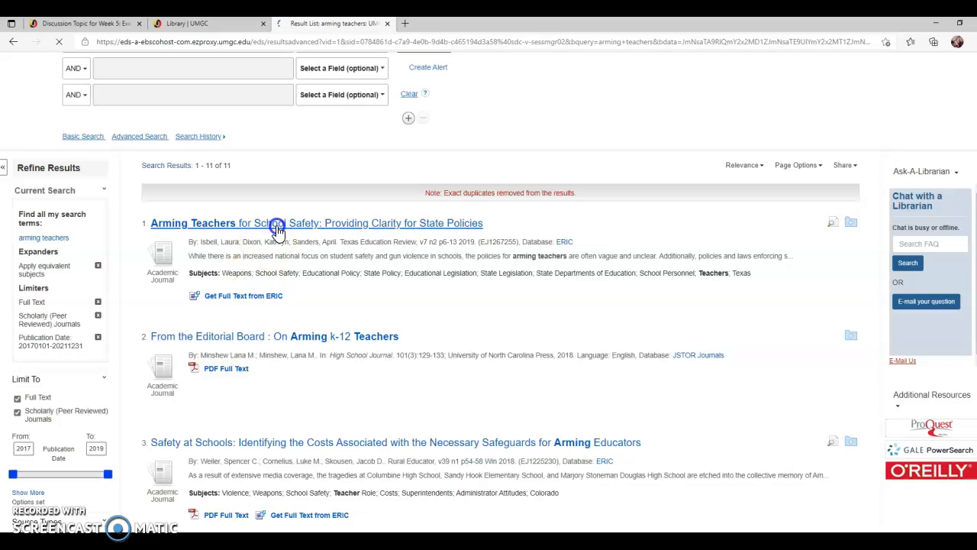
click(64, 275)
right_click(64, 275)
click(77, 279)
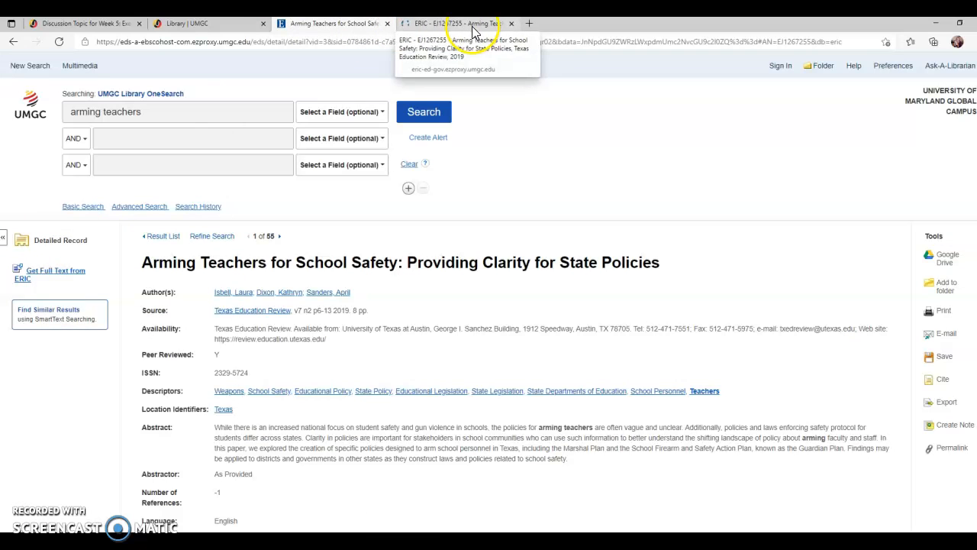
click(450, 23)
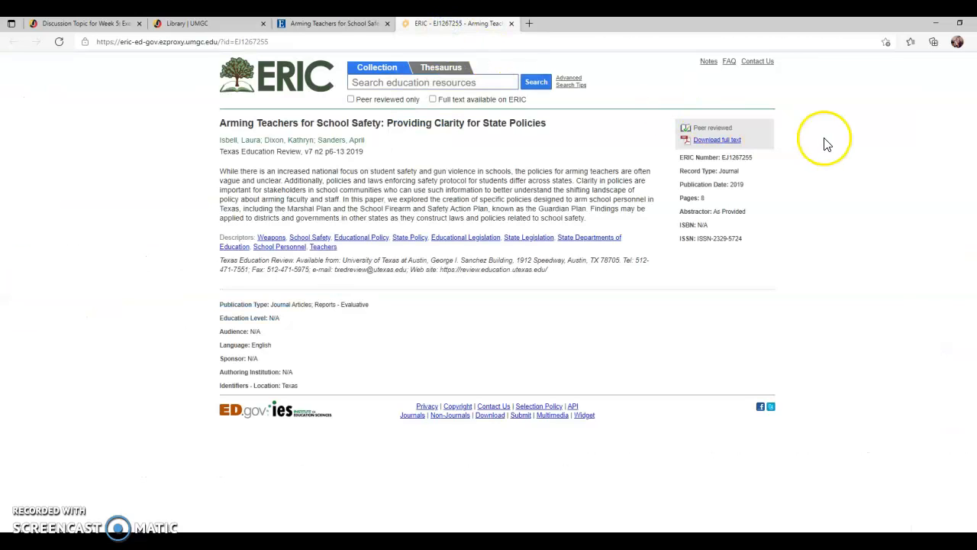
Return to the article's library record, display its citation formats and copy the APA 7th Edition reference.
click(355, 25)
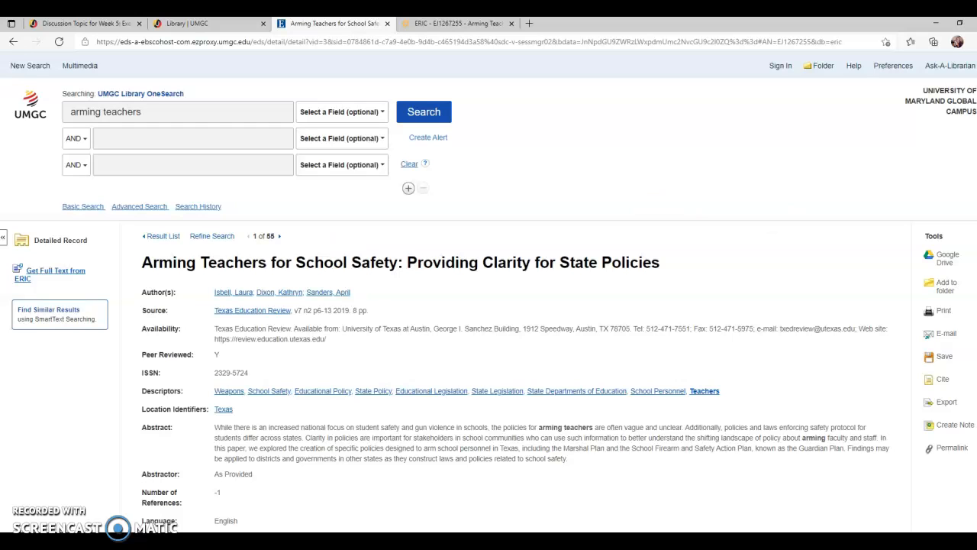
click(941, 382)
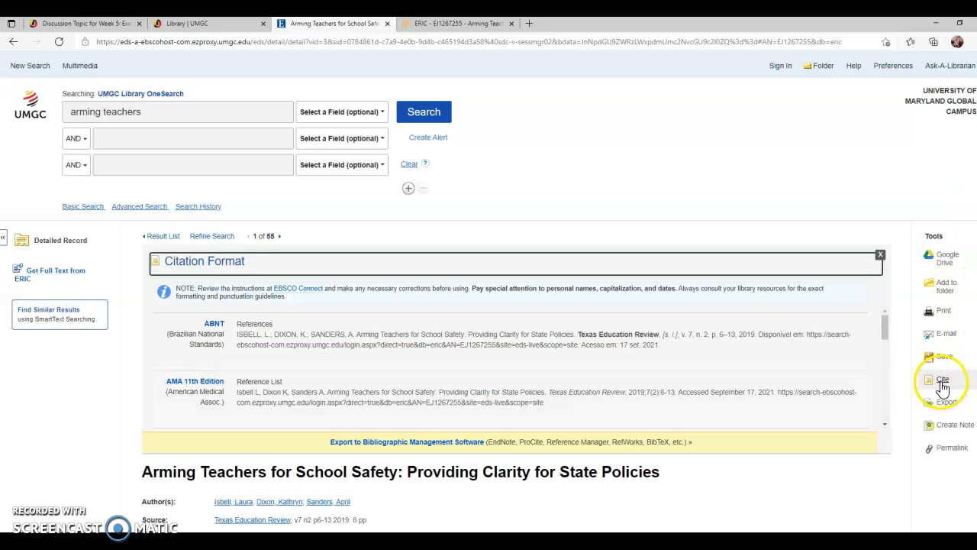
scroll(941, 382, down, 1)
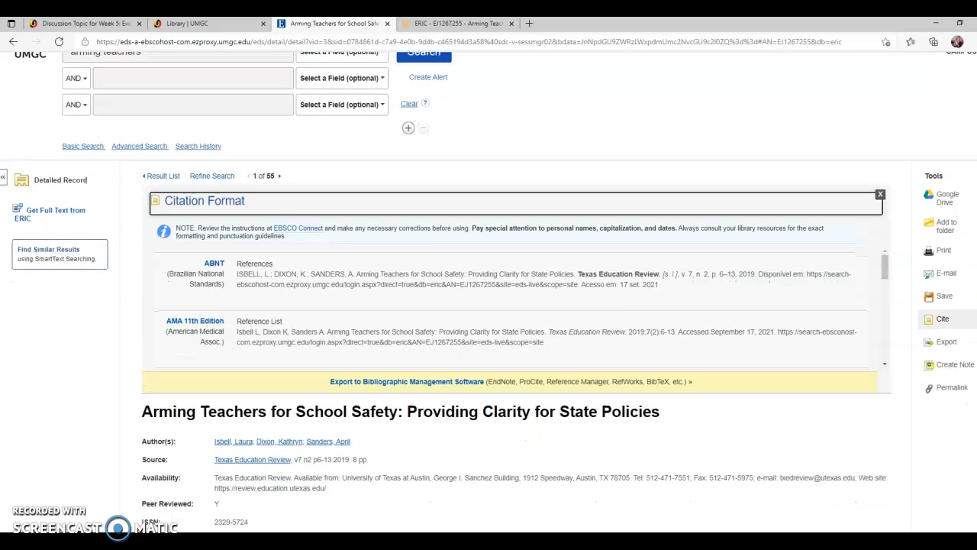
click(885, 271)
drag(886, 271, 884, 293)
drag(703, 284, 230, 292)
key(ctrl+c)
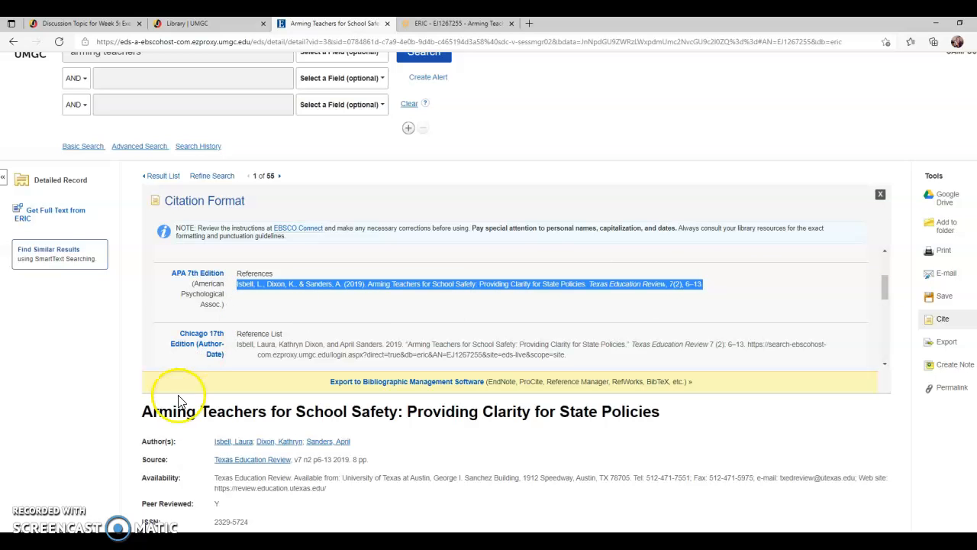
Switch to Word and create a blank document.
click(170, 539)
text(word)
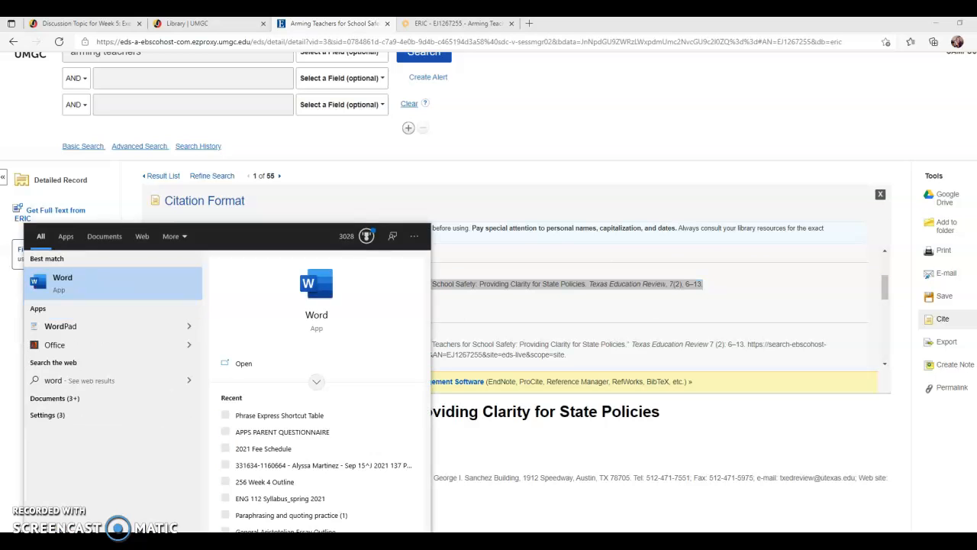
key(Return)
click(149, 119)
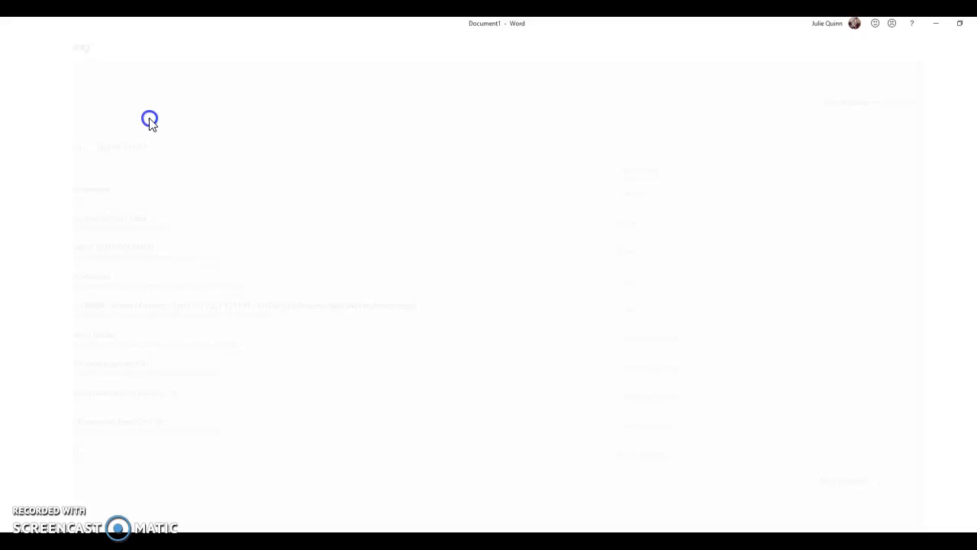
click(345, 169)
Enter the heading "References" and paste the copied citation on the line below it with merged formatting.
text(References)
key(Return)
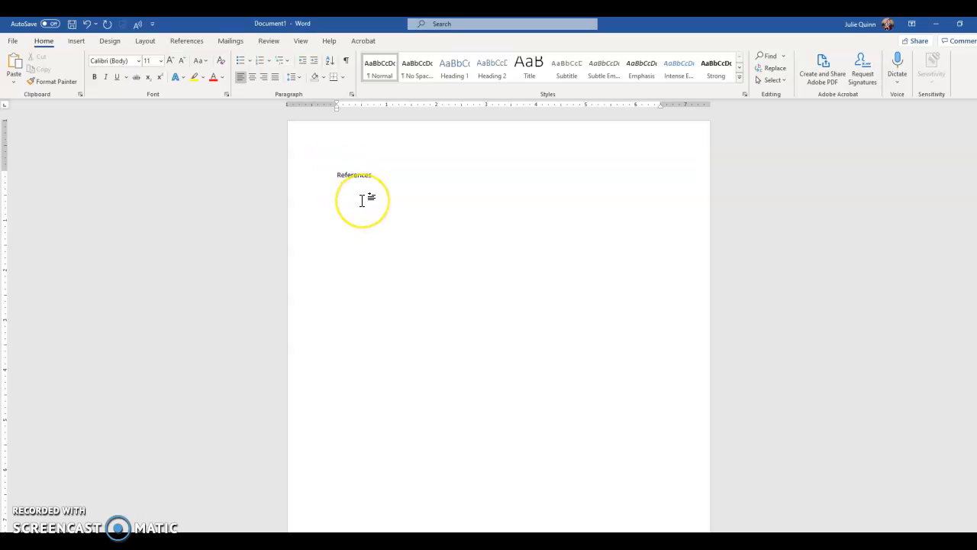
right_click(342, 195)
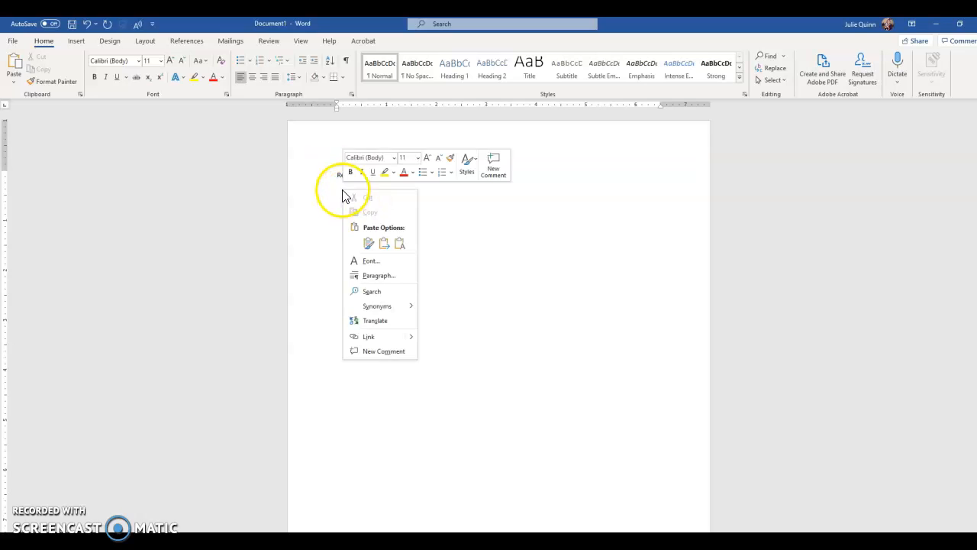
click(386, 244)
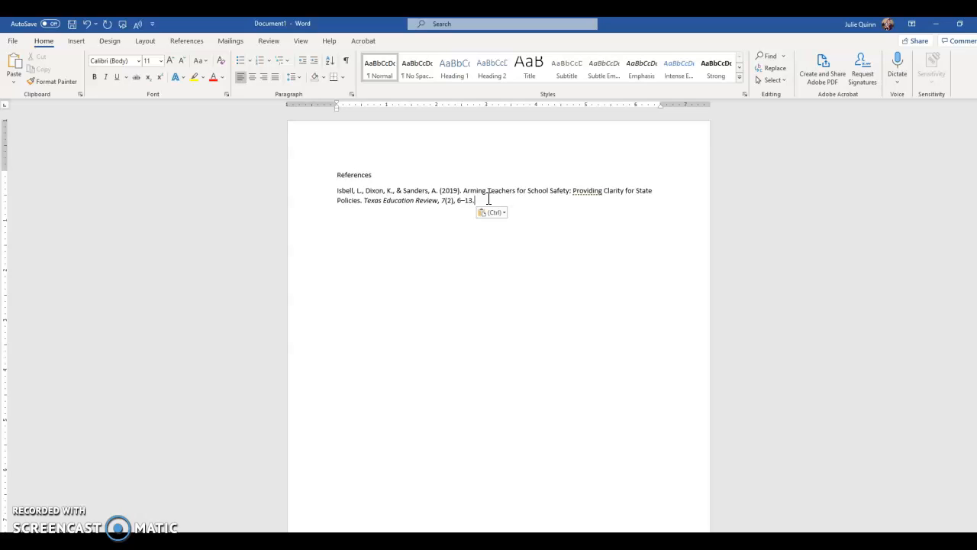
Format the whole document in 12-point Times New Roman with double line spacing.
key(ctrl+a)
click(161, 62)
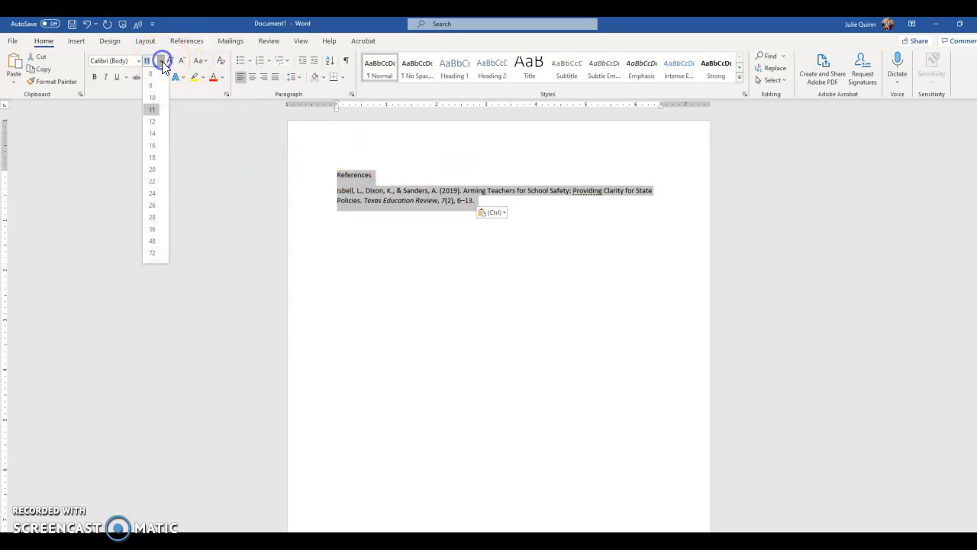
click(155, 121)
click(138, 60)
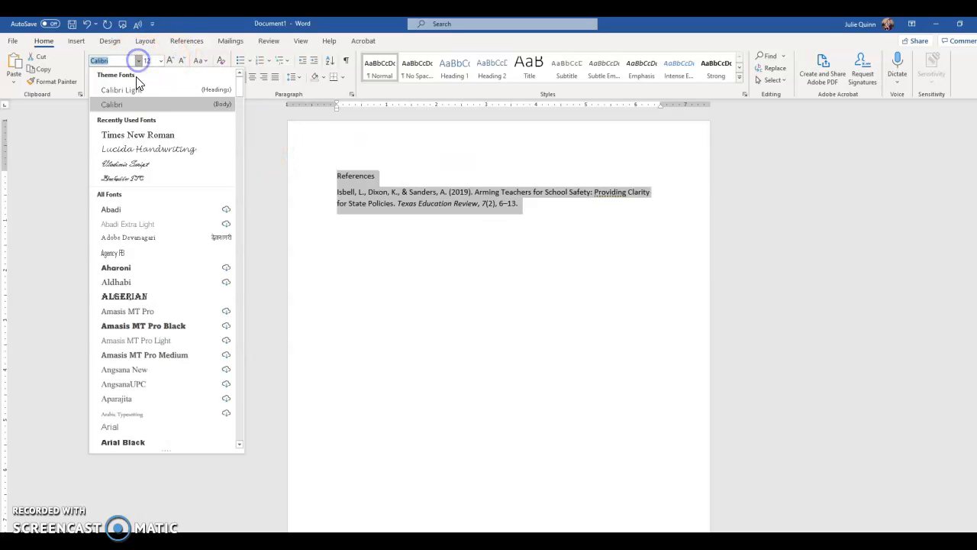
click(133, 135)
click(292, 76)
click(304, 138)
click(443, 334)
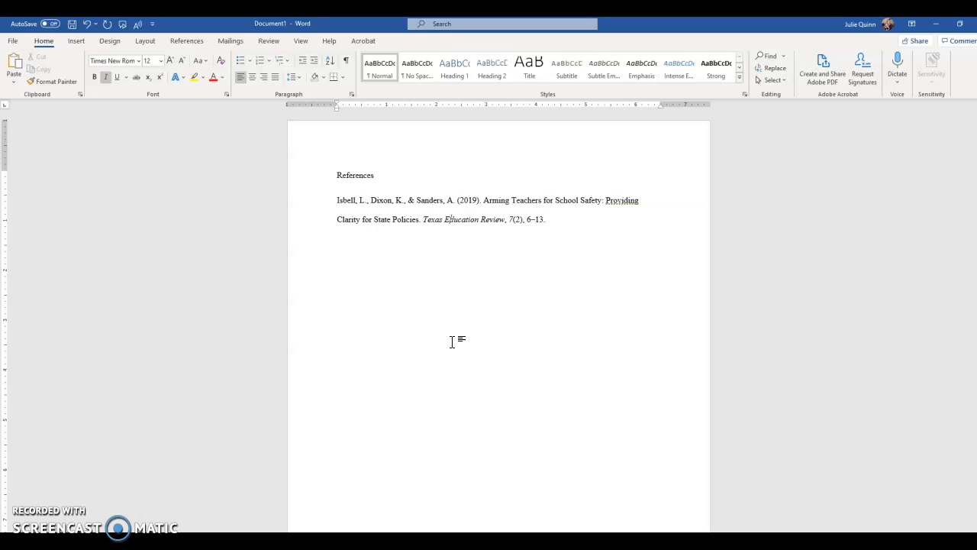
Give the citation paragraph a 0.5" hanging indent and set its spacing after to 0 pt.
drag(481, 281, 316, 207)
click(351, 94)
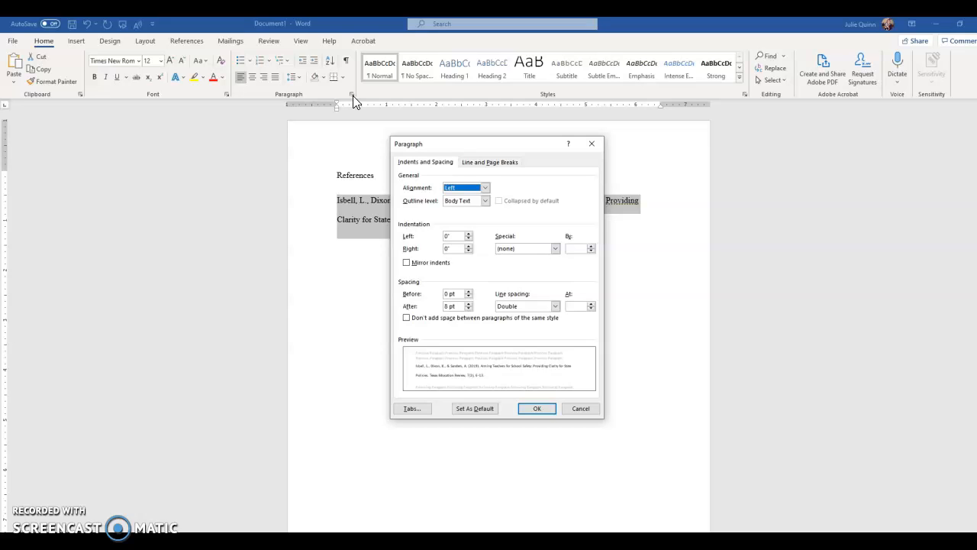
click(519, 248)
click(512, 271)
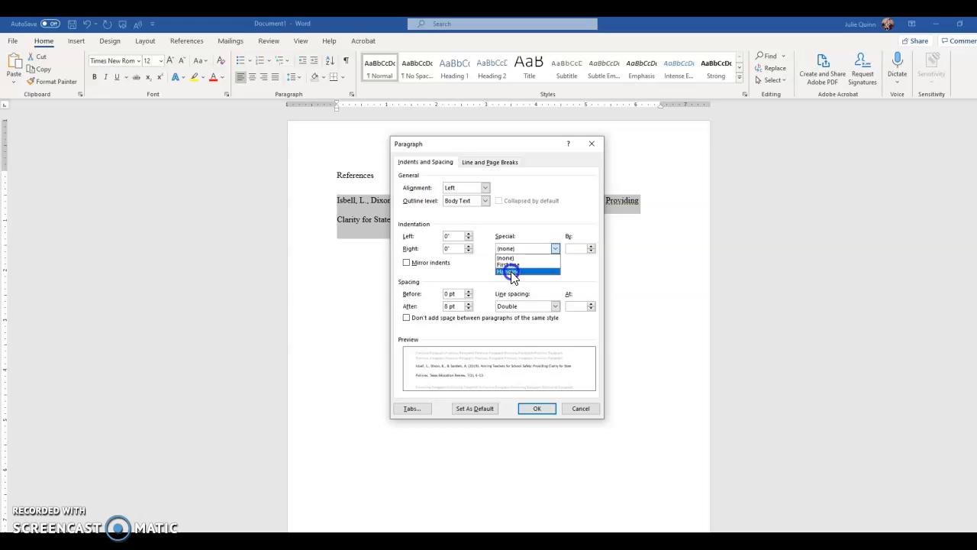
click(510, 271)
click(469, 308)
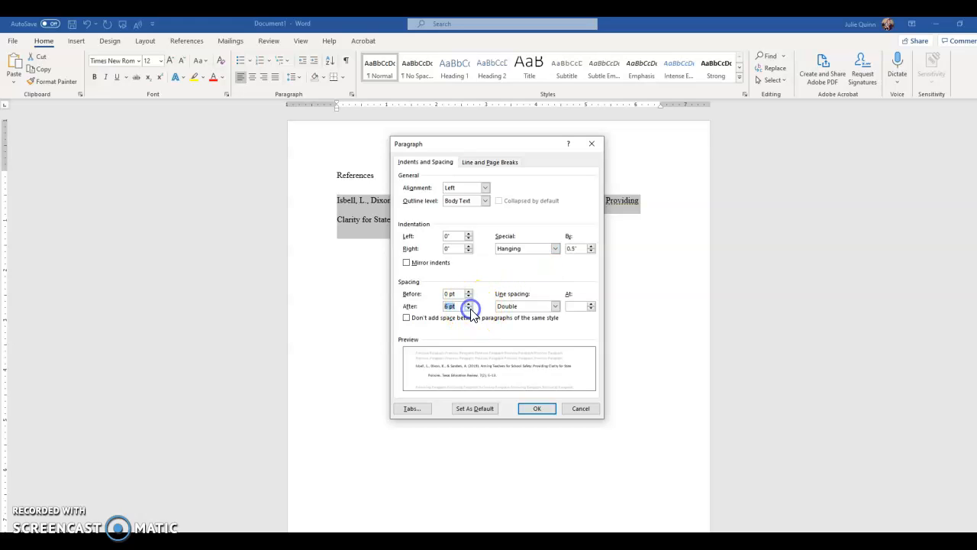
click(468, 309)
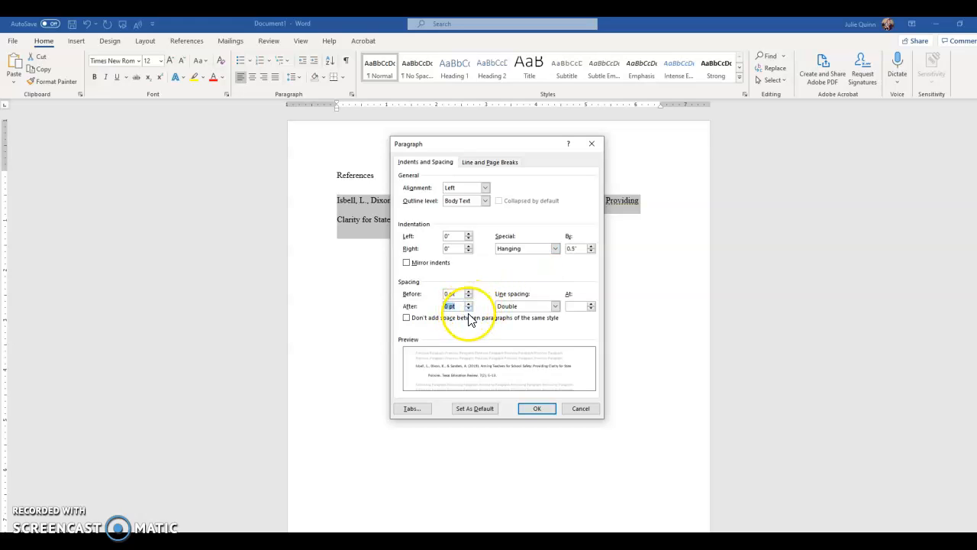
click(538, 409)
click(543, 407)
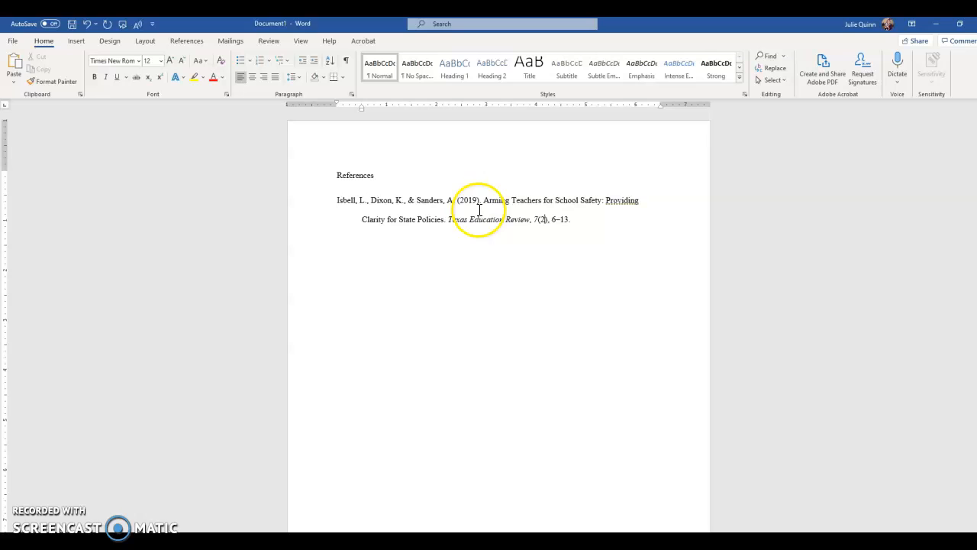
Lowercase the initial letters of "teachers", "school", "safety" and "clarity" in the citation's article title.
click(518, 200)
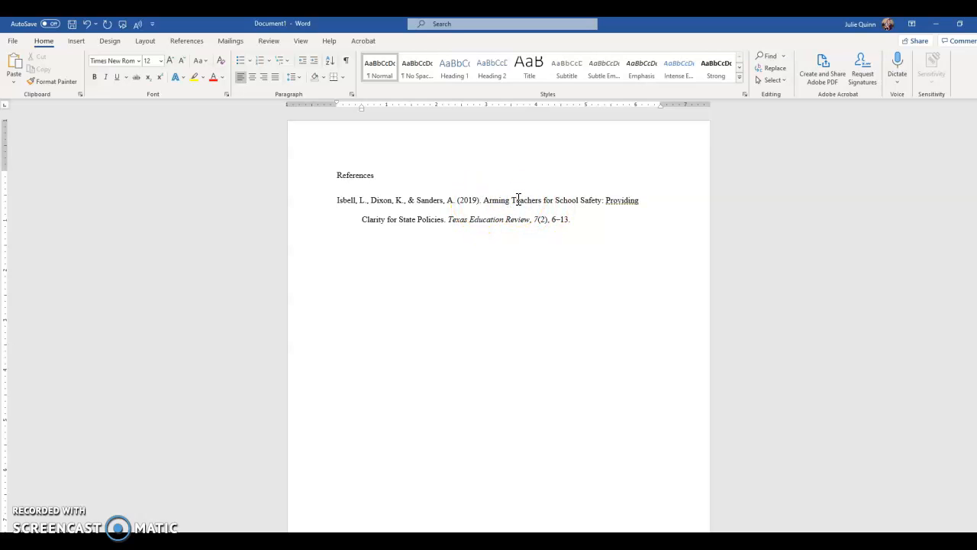
key(BackSpace)
text(t)
key(BackSpace)
text(s)
key(ctrl+Right)
key(BackSpace)
click(602, 200)
text(s)
key(BackSpace)
text(c)
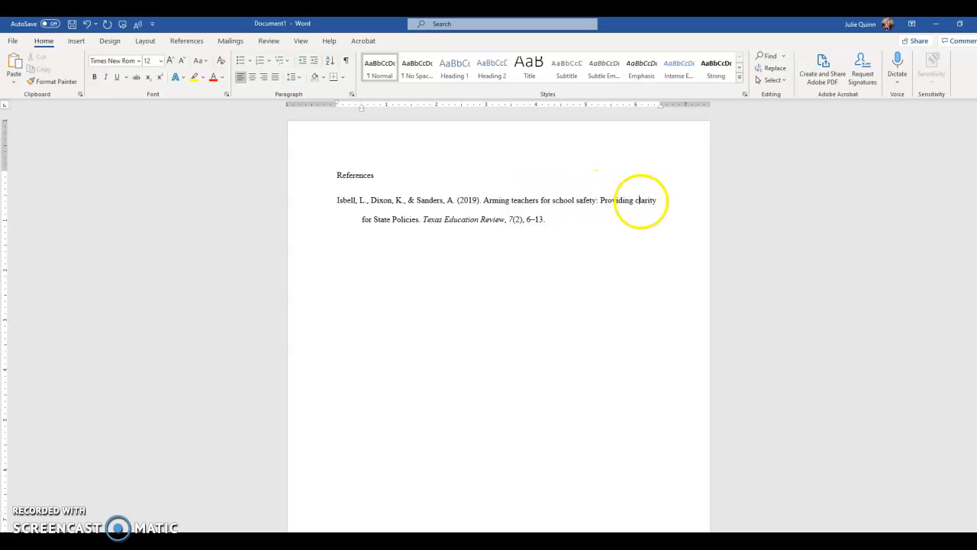
Lowercase the initial letters of "state" and "policies" at the end of the article title.
key(ctrl+Right)
key(Right)
key(BackSpace)
text(s)
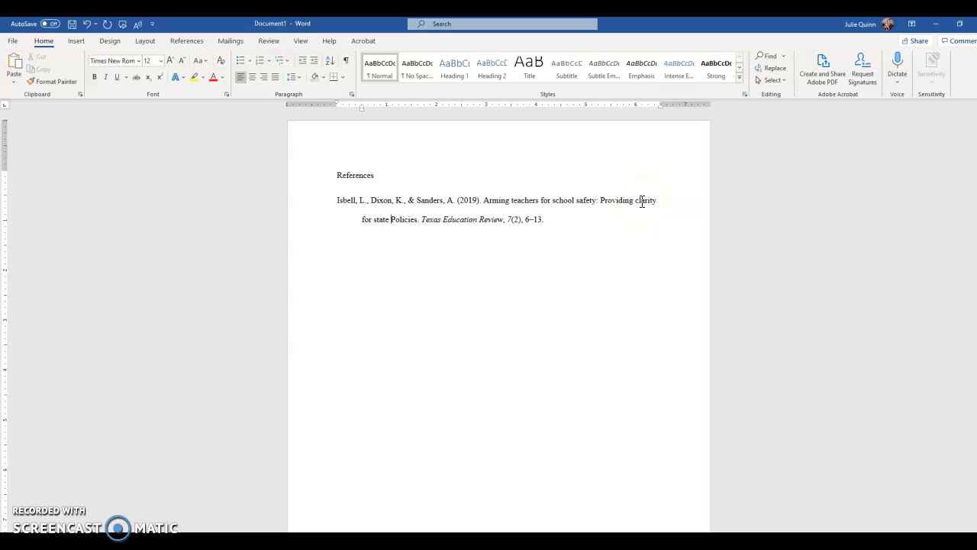
key(BackSpace)
text(p)
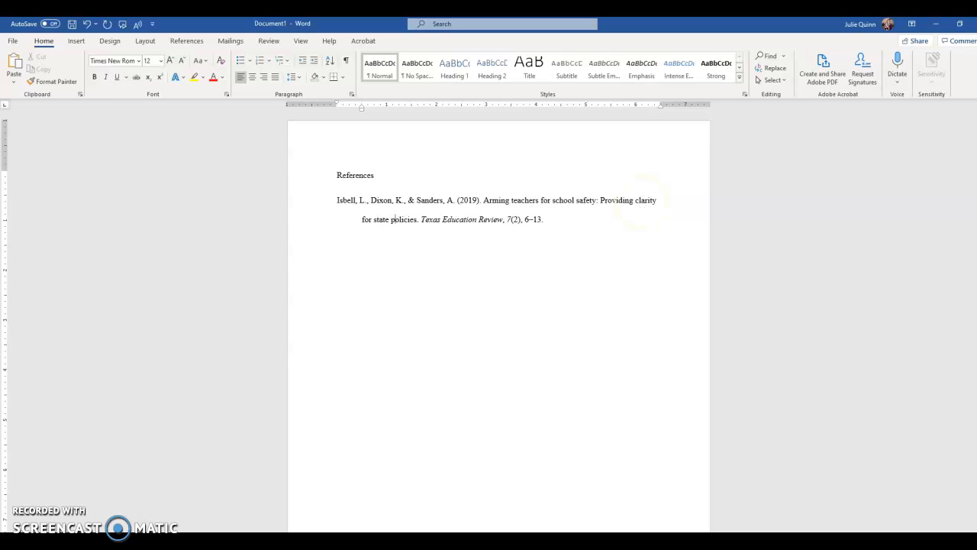